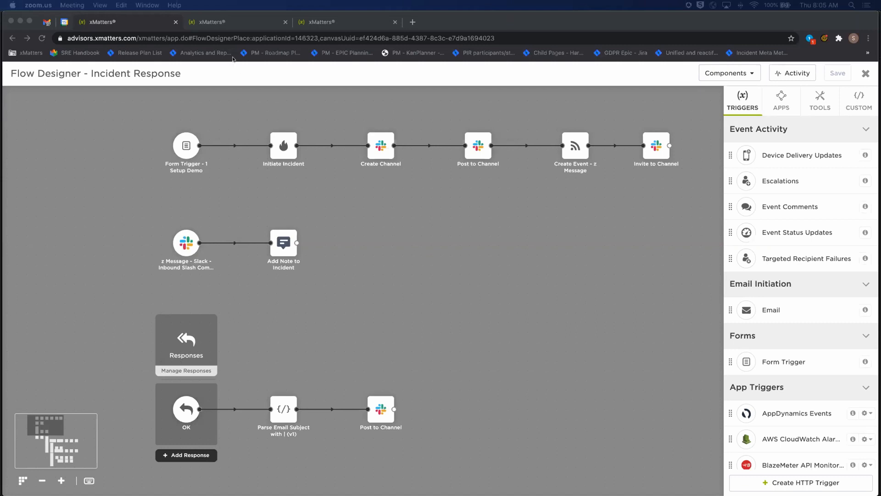
Open the API Multiple Timeouts incident and filter its timeline to show only Notes
click(232, 22)
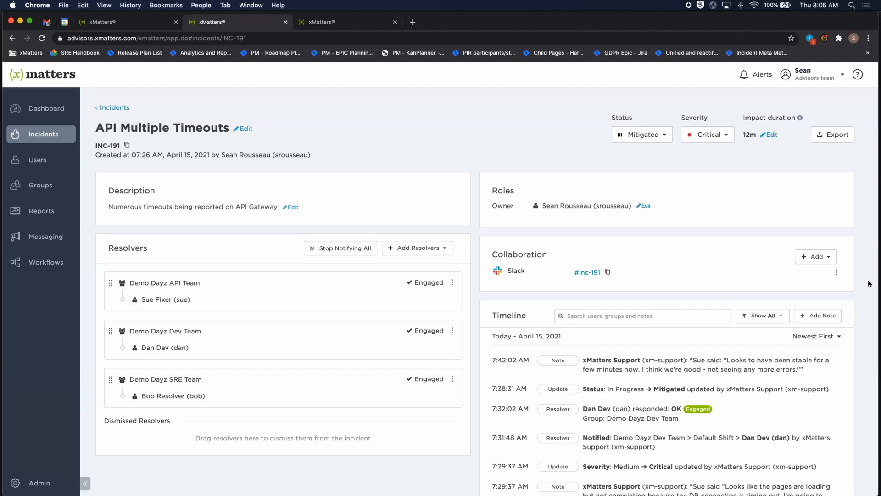
scroll(736, 224, down, 3)
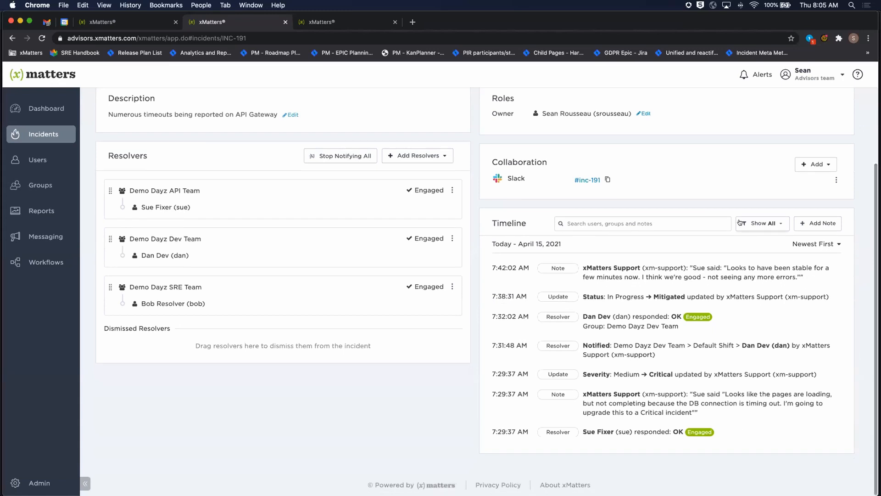
click(741, 223)
click(761, 266)
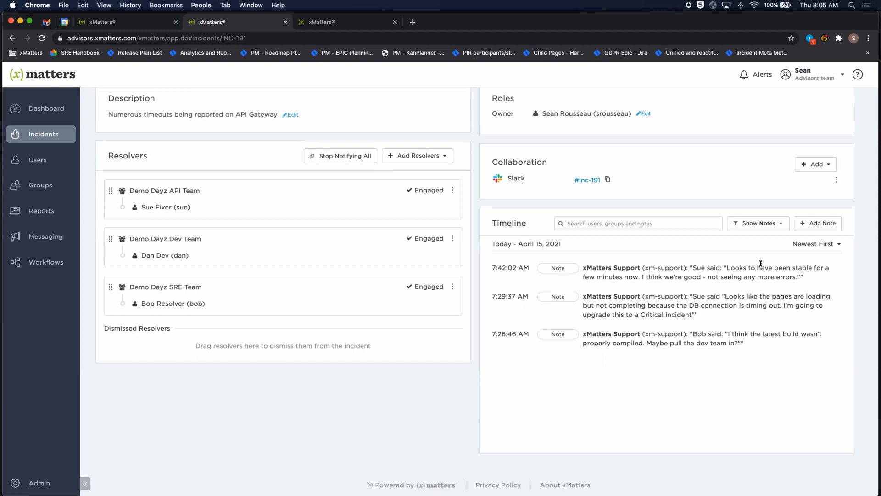
Choose Resolved as the incident's new status and set the impact start time to 7:24 AM
scroll(531, 211, up, 3)
click(704, 133)
click(645, 134)
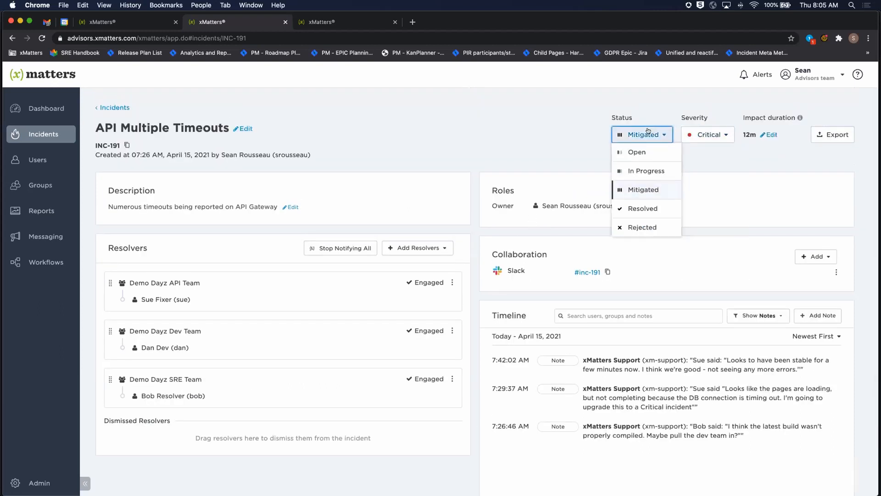
click(644, 207)
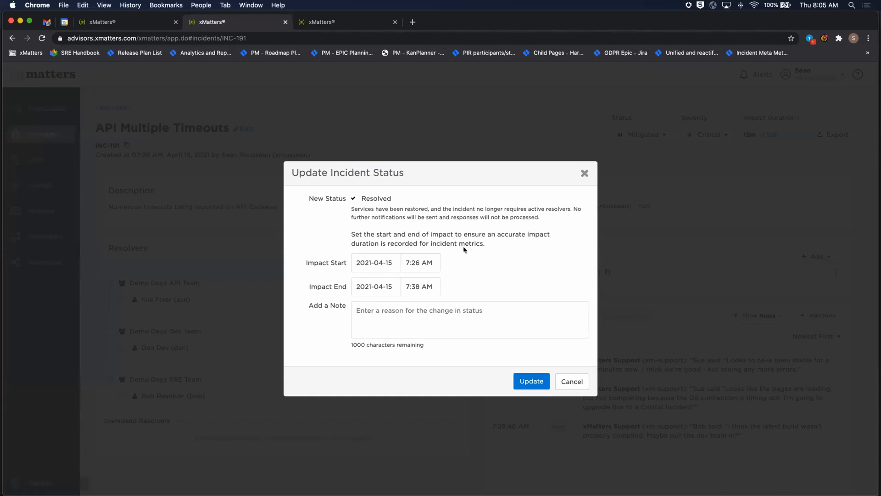
click(415, 262)
click(433, 305)
click(433, 305)
click(512, 278)
Add a note that the resolver says all looks good, and submit the incident status update
click(378, 319)
text(Sue says all )
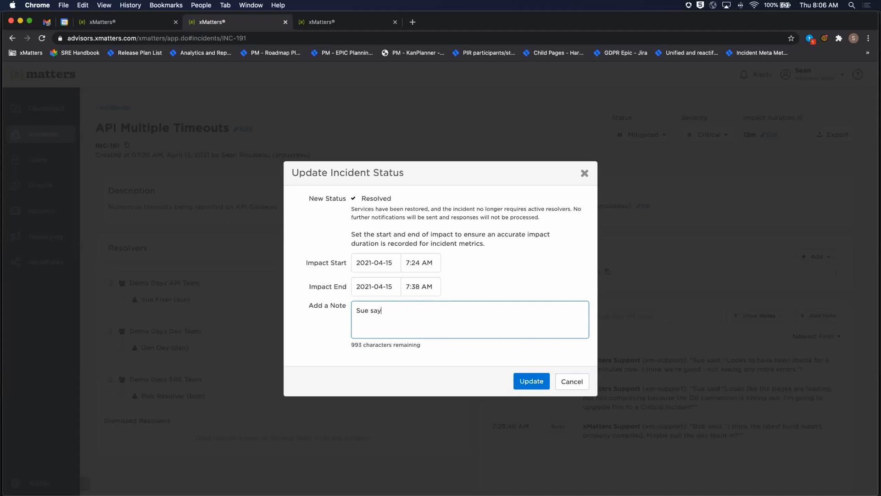
text(looks good)
click(529, 382)
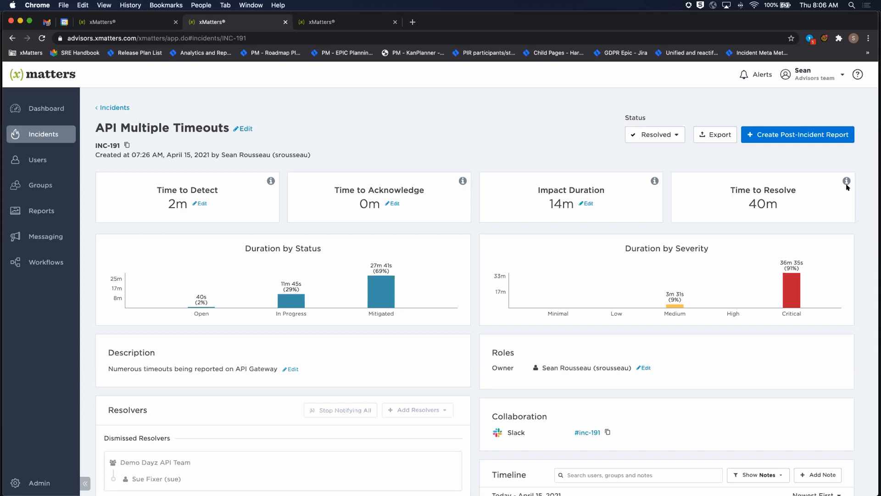
Create a post-incident report for the resolved incident and add one more user as a contributor
click(816, 138)
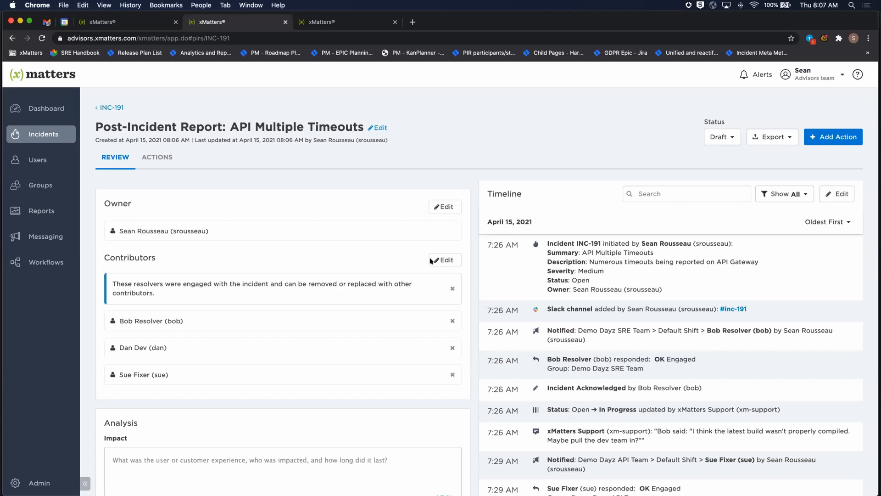
click(445, 260)
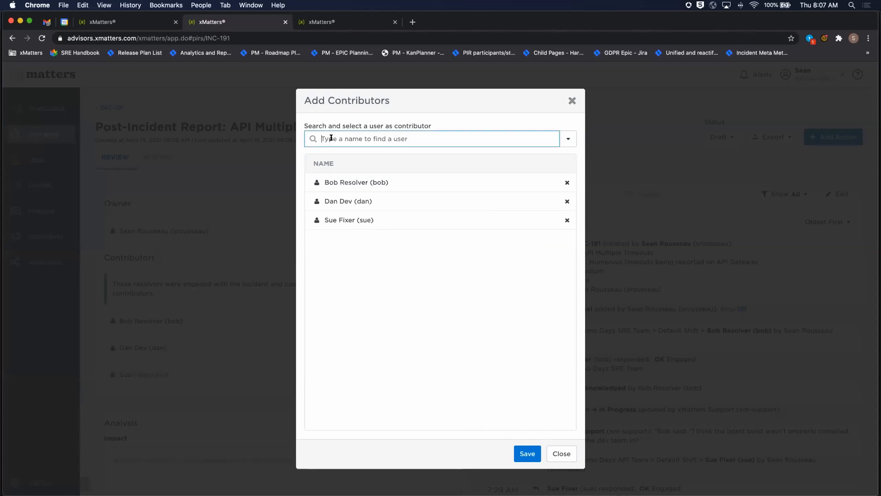
text(mandeep)
click(369, 156)
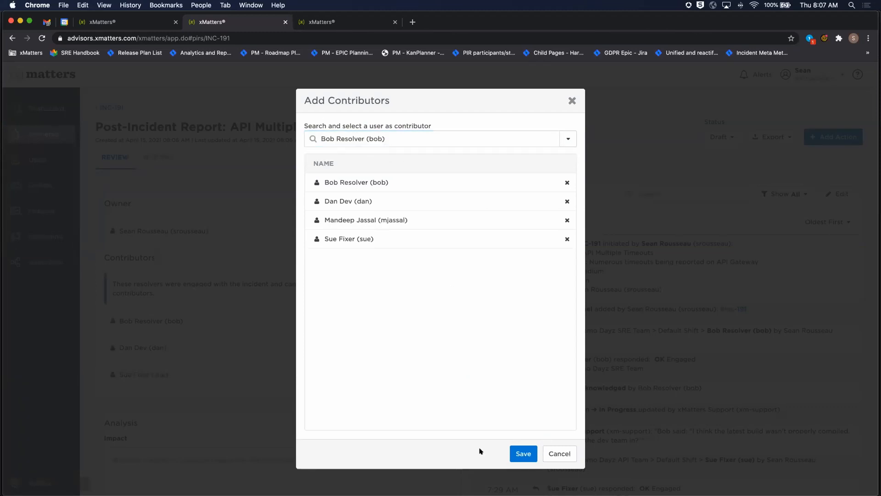
click(524, 453)
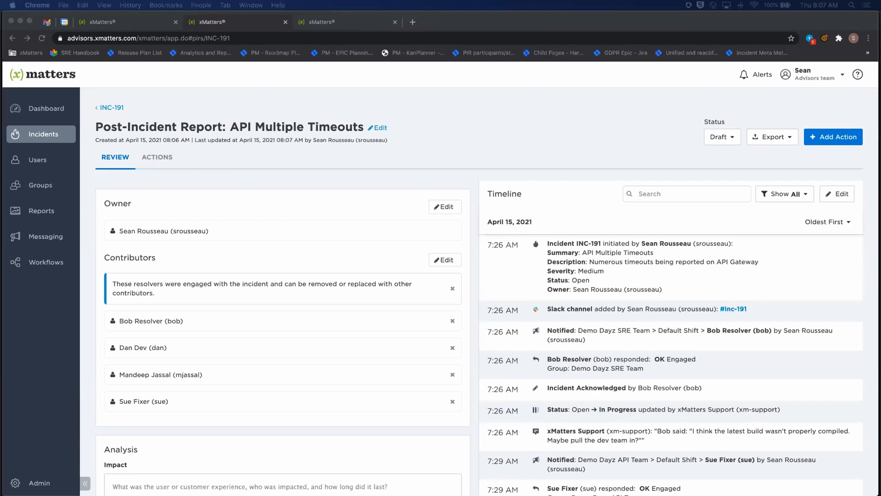
Filter the report timeline to Resolvers and look over the empty Analysis sections
click(757, 195)
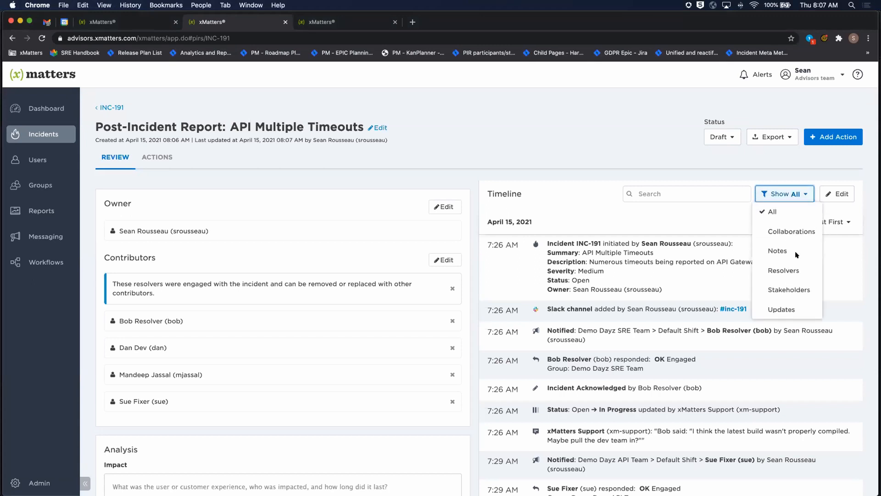
click(786, 271)
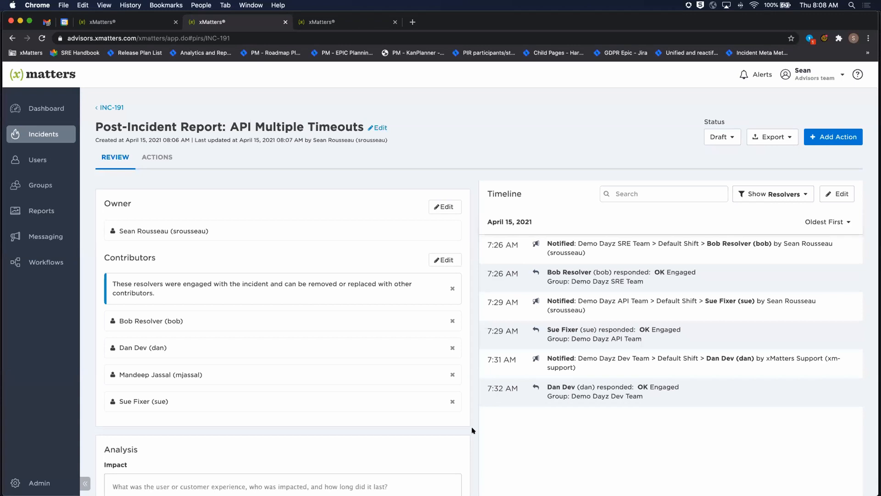
scroll(473, 430, down, 8)
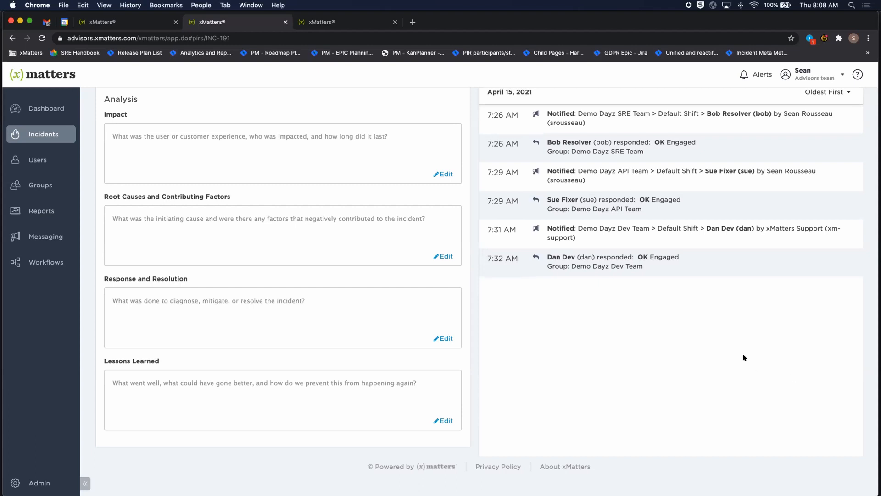
scroll(745, 358, up, 7)
scroll(798, 158, up, 1)
Filter the report timeline to Notes and copy the 7:29 AM quote about pages loading but not completing into the Impact section
click(796, 194)
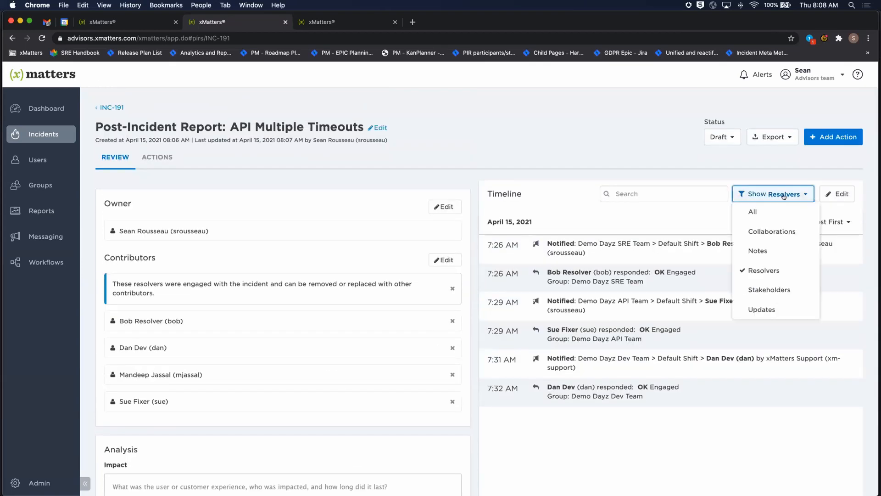
click(760, 251)
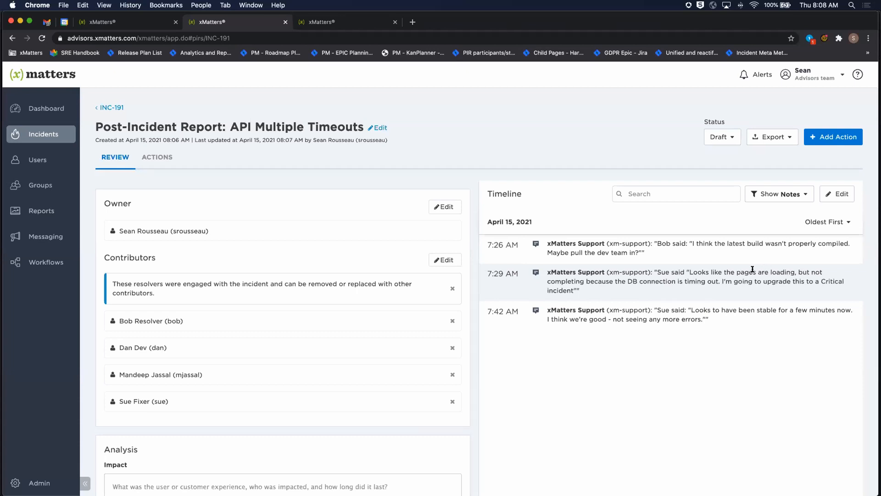
drag(686, 272, 719, 279)
key(ctrl+c)
scroll(169, 348, down, 7)
click(213, 157)
key(ctrl+v)
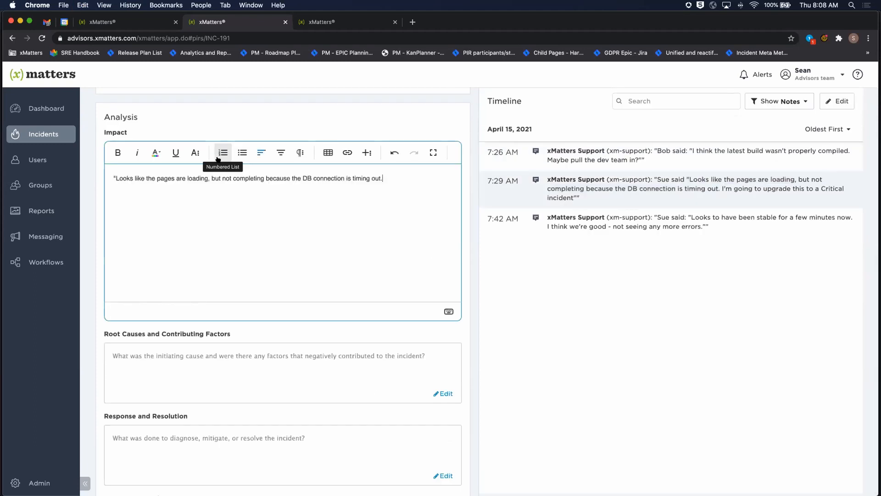
click(465, 204)
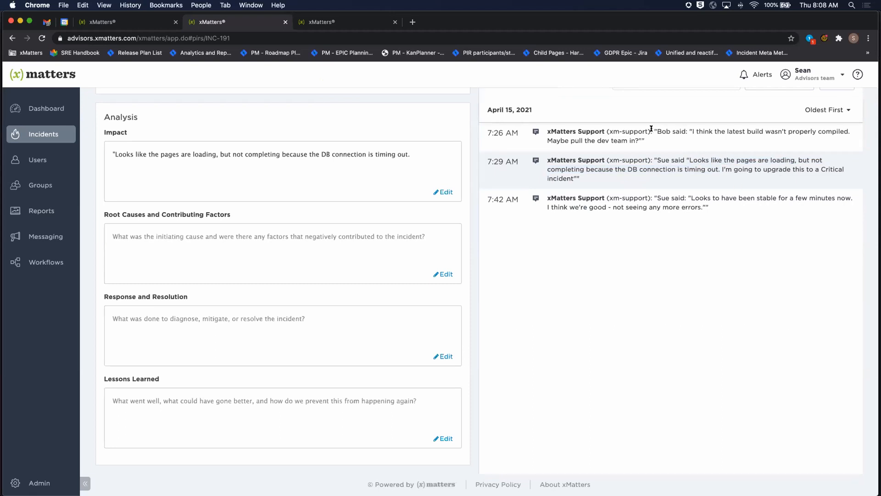
Copy the 7:26 AM note about the latest build not being properly compiled into Root Causes and Contributing Factors
drag(654, 130, 849, 125)
key(super+c)
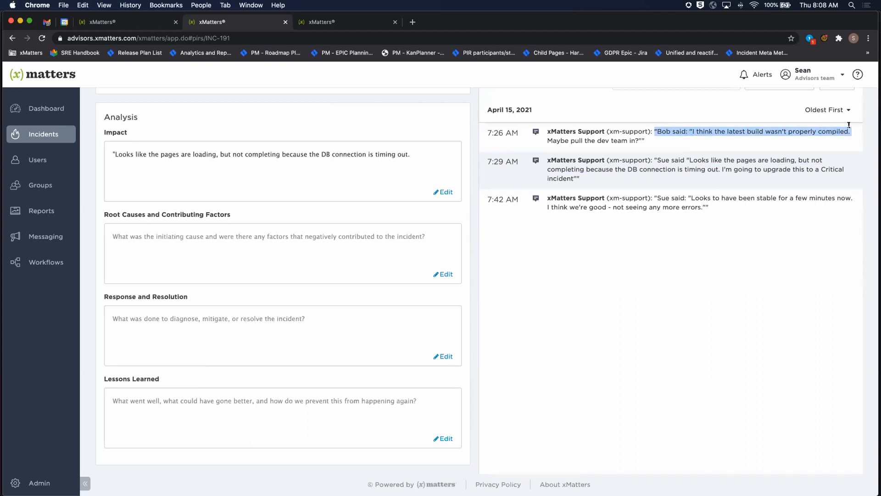
click(163, 236)
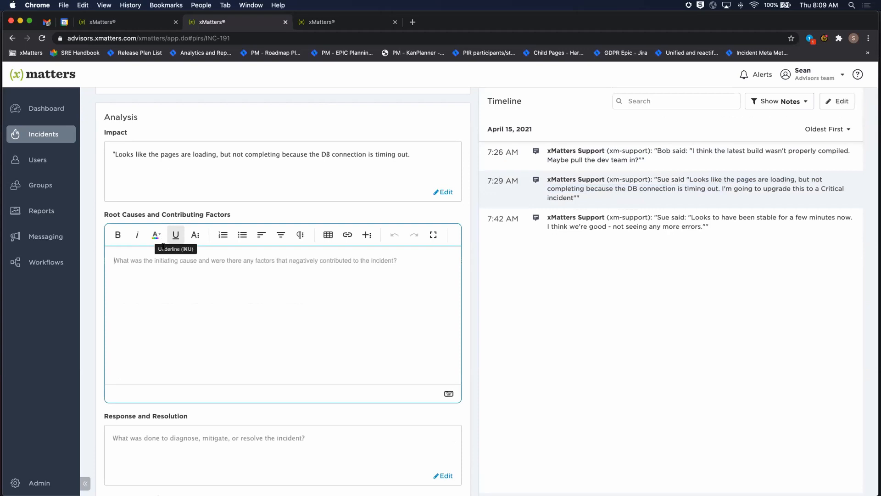
key(super+v)
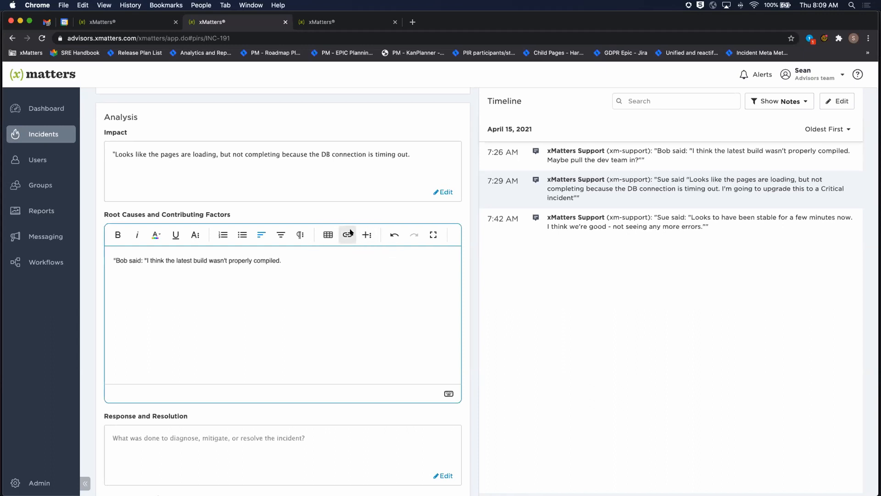
click(432, 233)
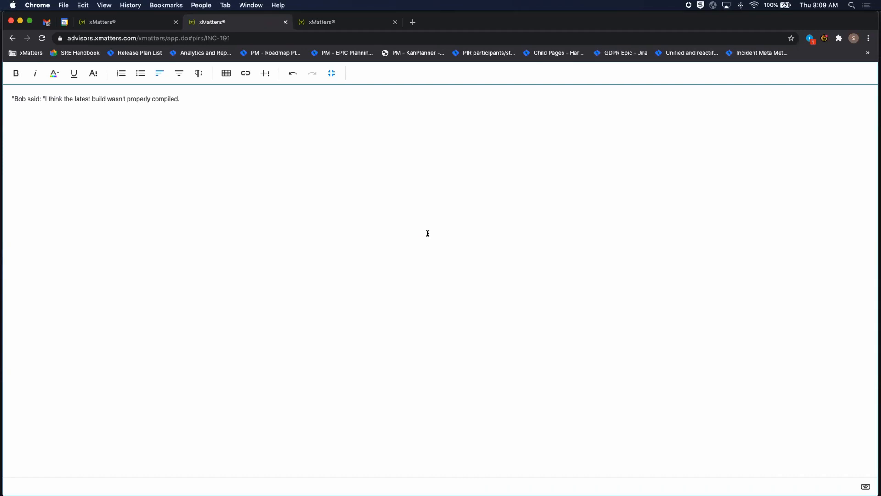
click(331, 73)
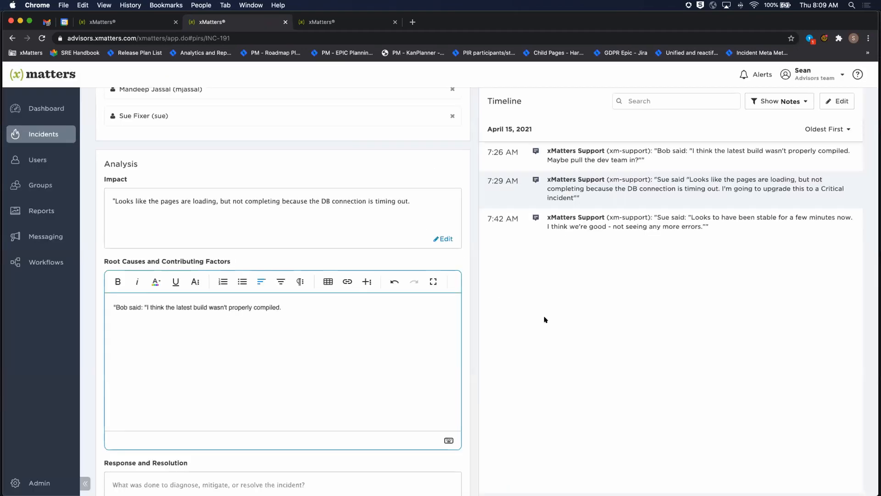
click(471, 311)
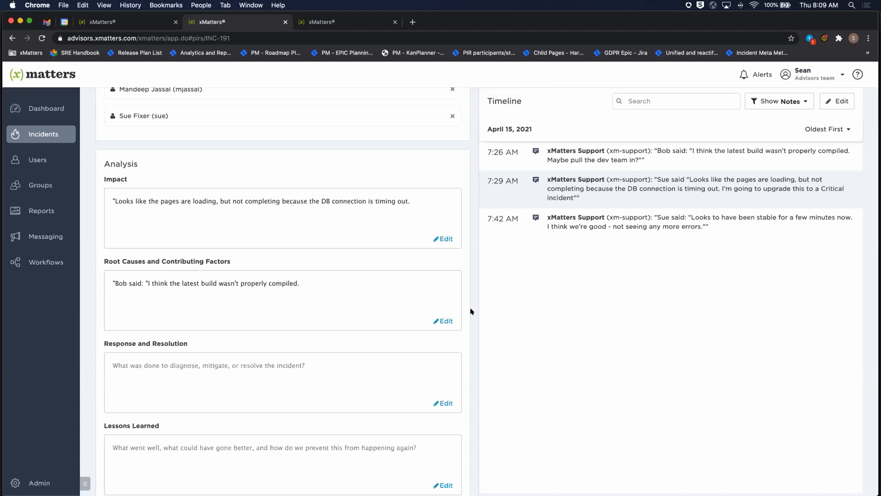
Review the timeline's Updates and Collaborations entries, and open the linked #inc-191 channel in Slack
click(780, 102)
click(783, 216)
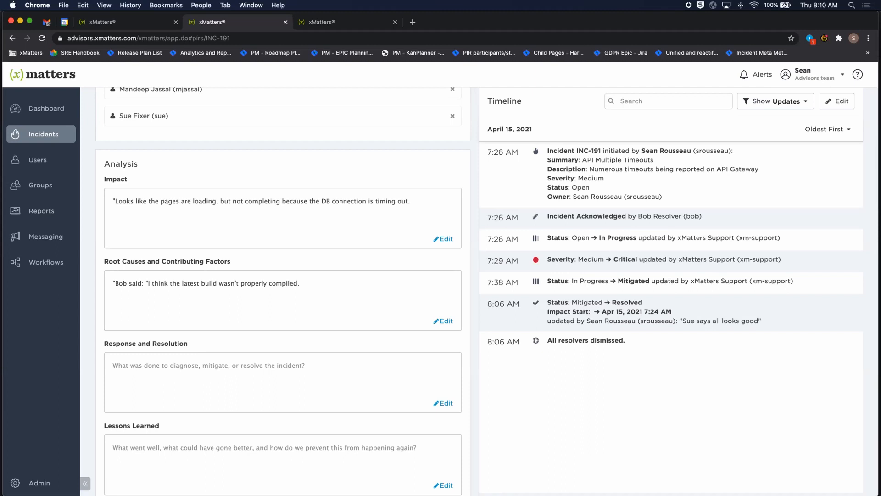
click(769, 103)
click(773, 138)
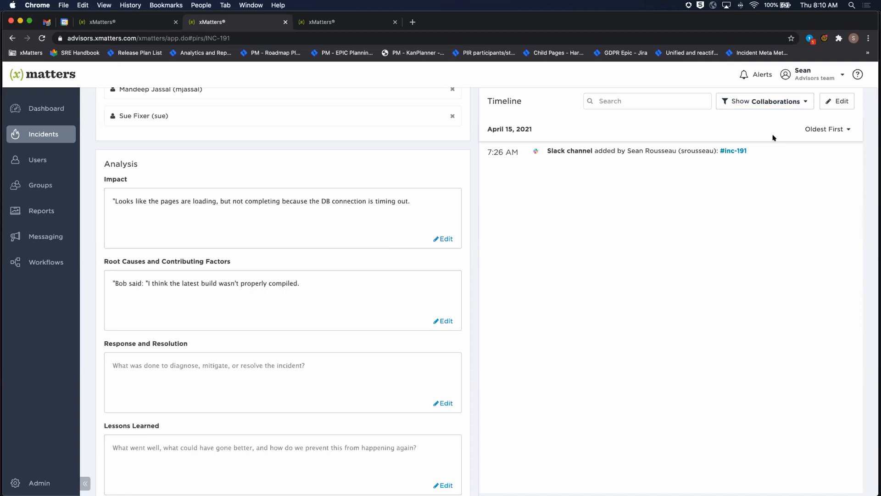
click(735, 151)
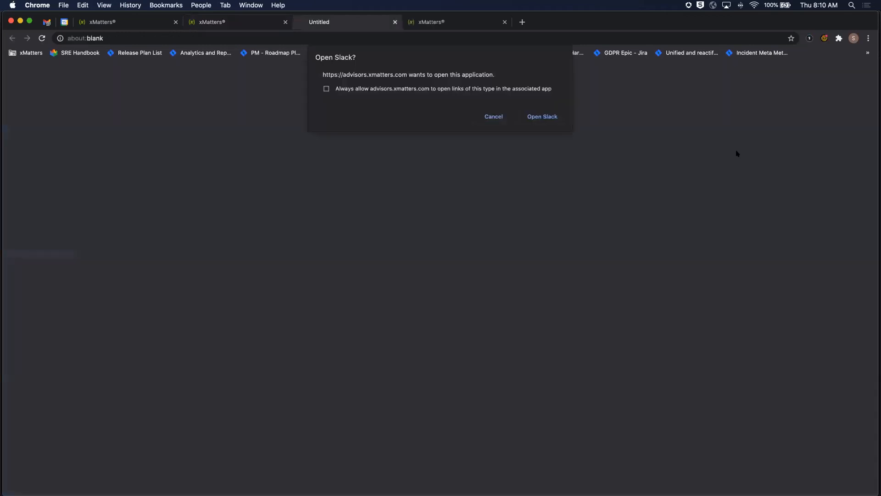
click(543, 117)
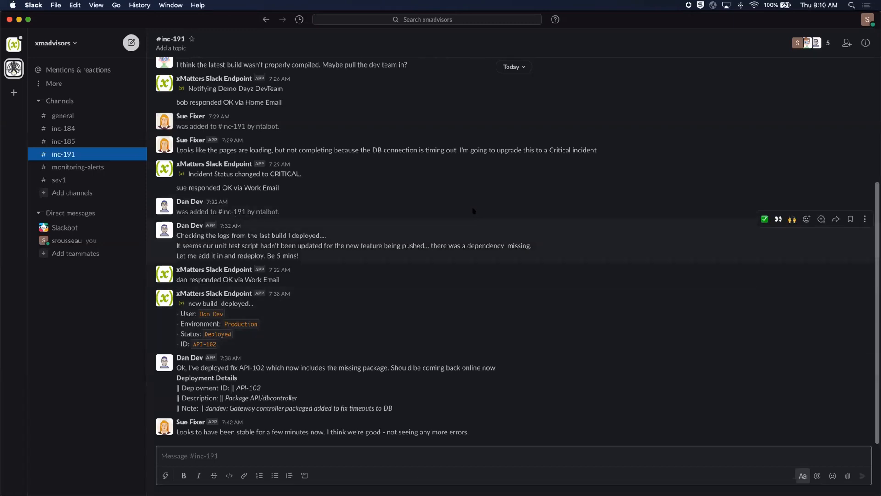
Copy the 7:32 to 7:38 AM Slack messages about the missing dependency and redeployment into the xMatters report's Response and Resolution section
drag(475, 219, 413, 411)
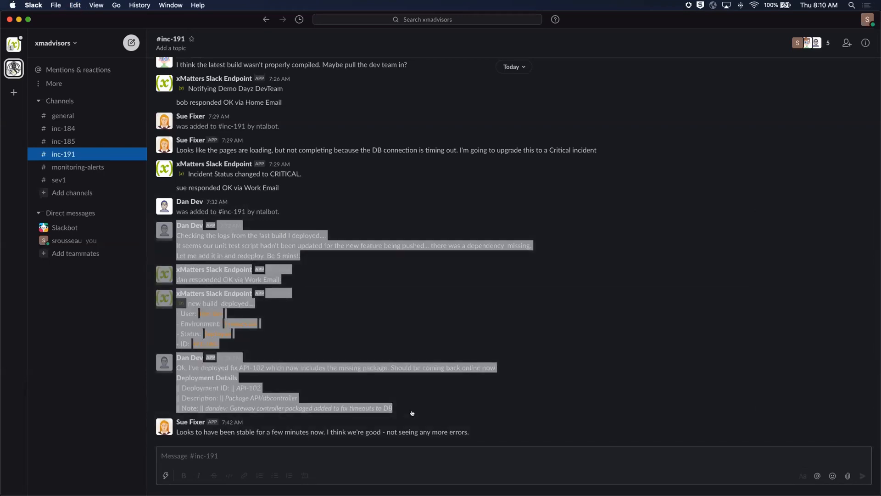
key(super+Tab)
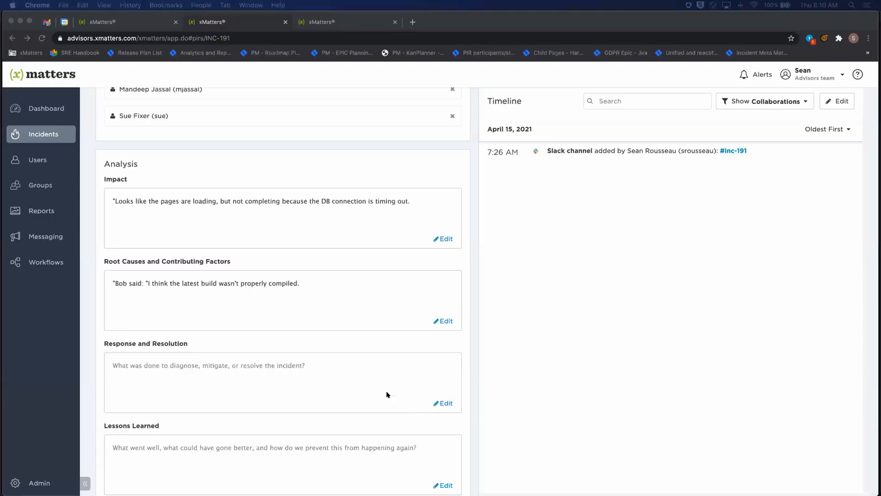
click(260, 366)
click(259, 365)
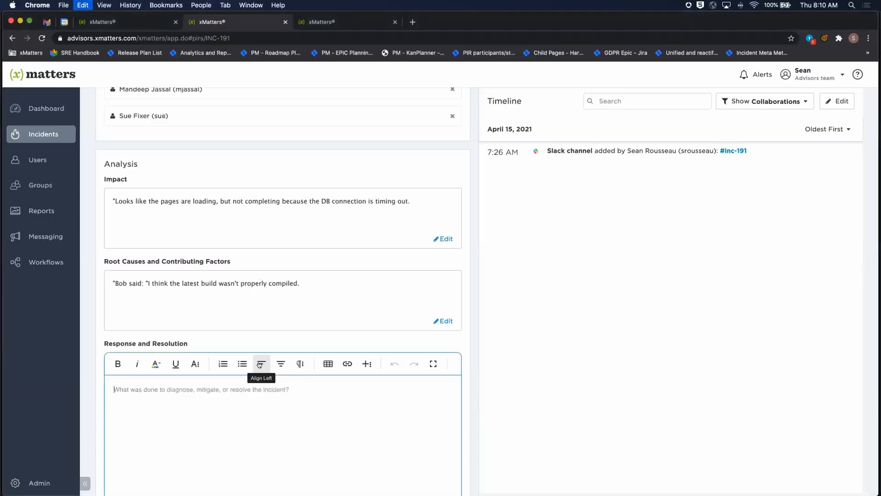
key(super+v)
click(472, 344)
scroll(472, 357, down, 3)
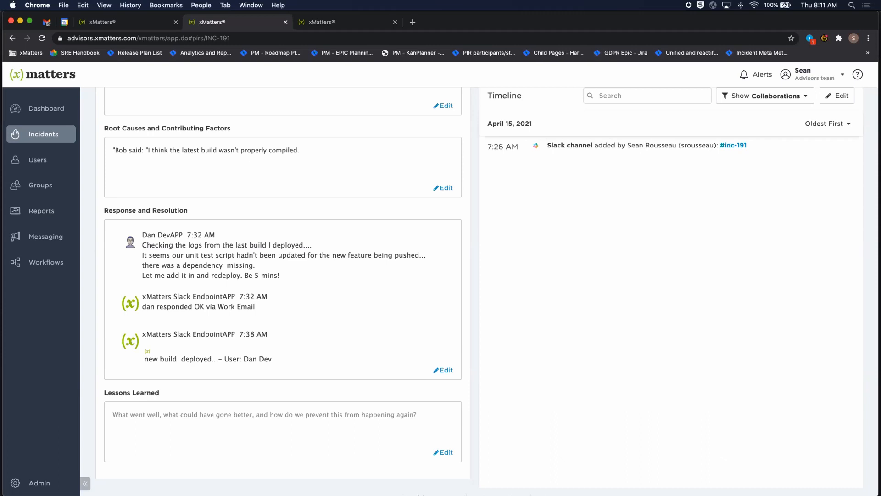
Enter "Unit test script needed updating for new feature" in the Lessons Learned section
click(300, 416)
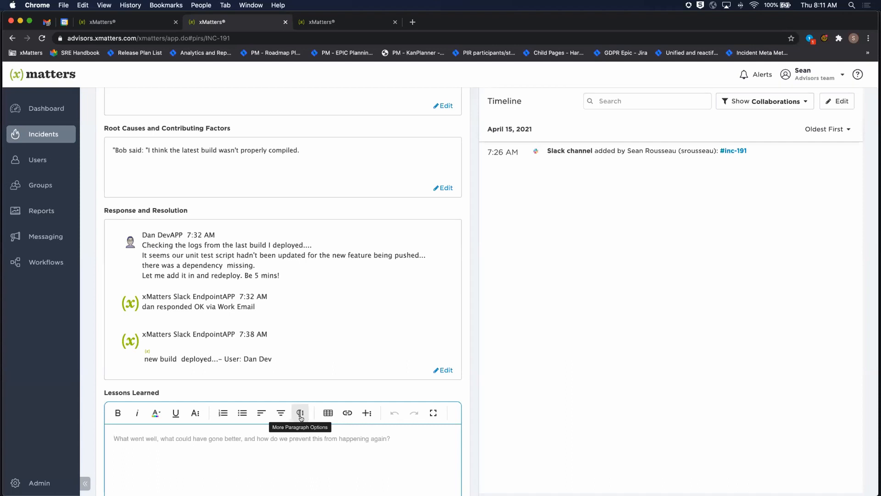
text(Unit)
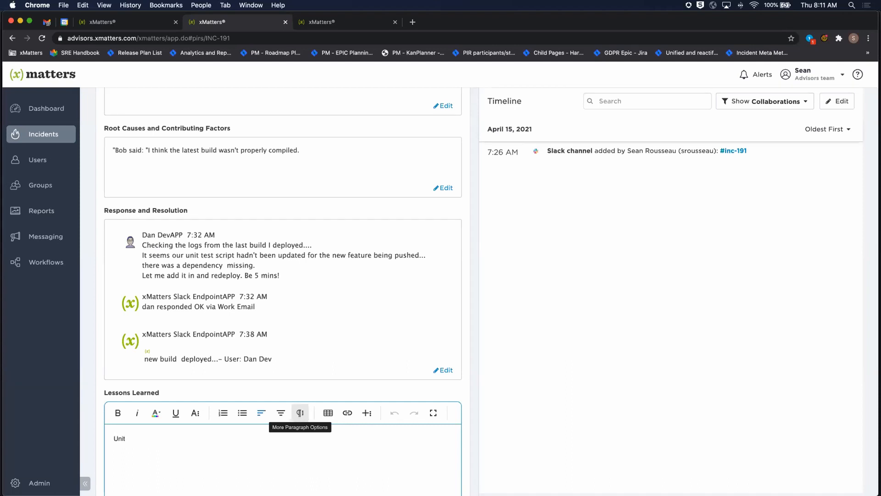
text( test script needed updarting)
key(BackSpace)
key(BackSpace)
key(BackSpace)
key(BackSpace)
text(ting for new feat)
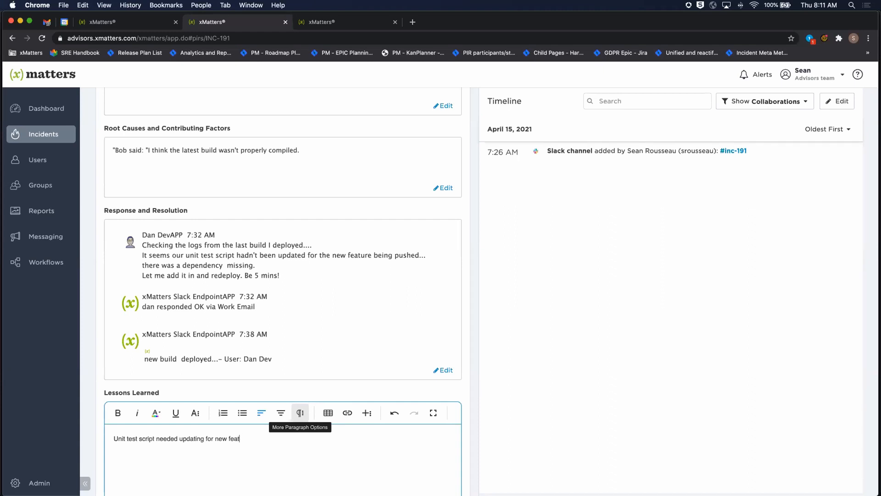
text(ure being pushed)
Complete the Lessons Learned entry so it reads "Unit test script needed updating for new feature being pushed"
click(464, 388)
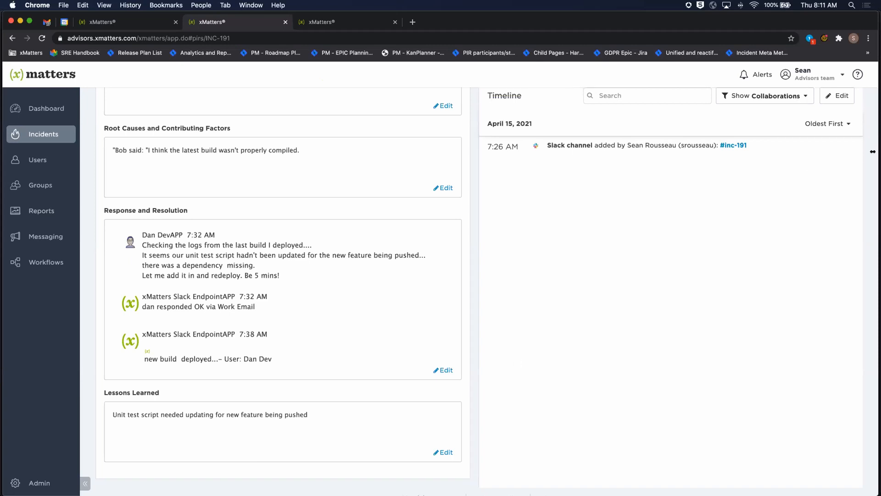
Start a new action for the post-incident report and name it "Update unit test scripts"
scroll(855, 152, up, 10)
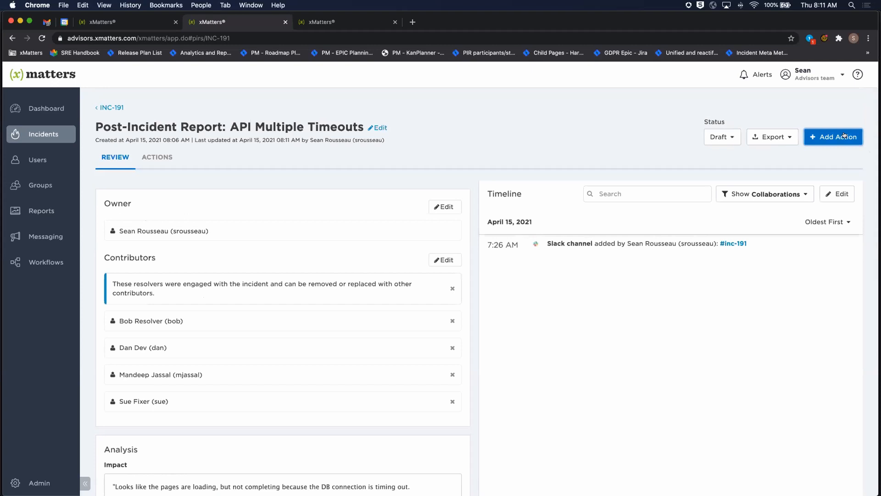
click(845, 136)
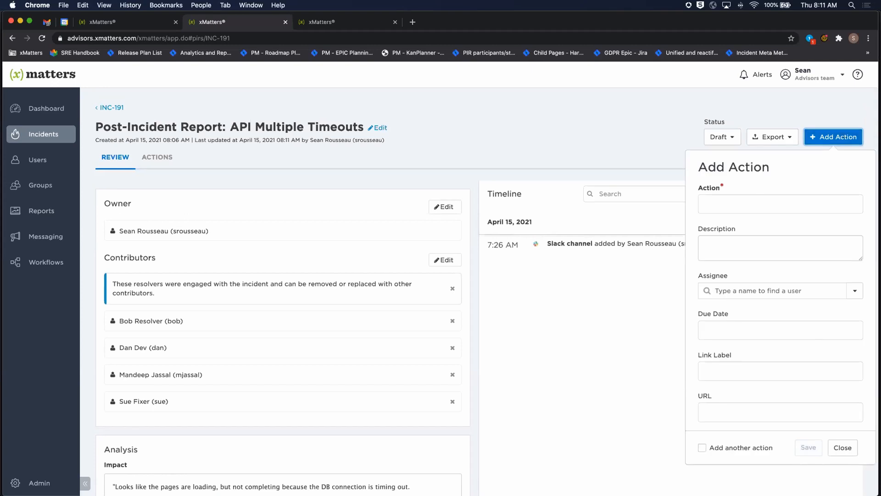
click(792, 201)
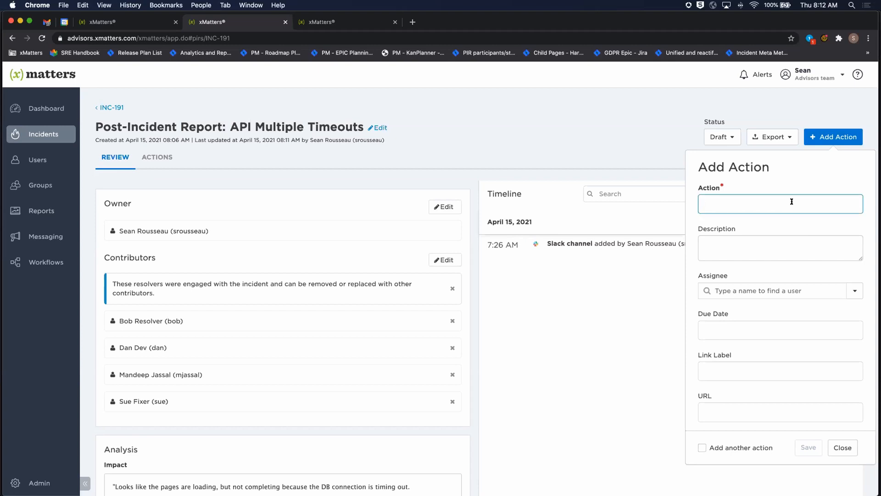
text(Update unit test scripts)
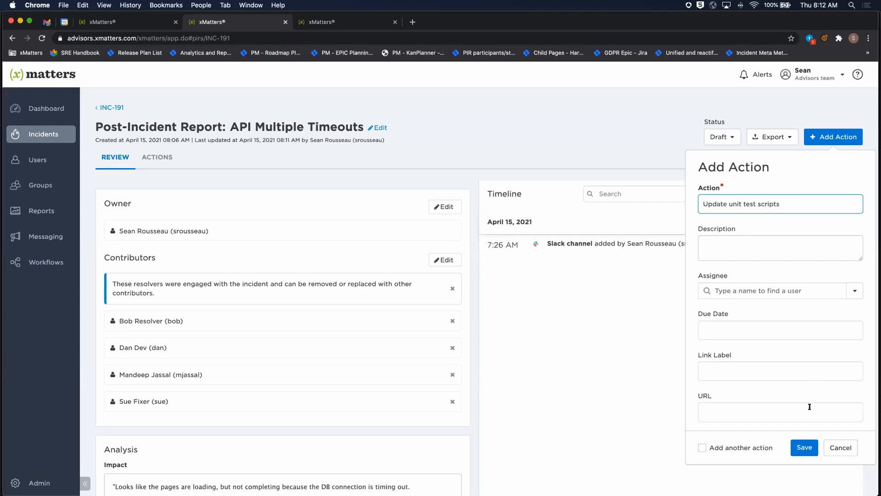
Assign the action to the third listed contributor, set its due date to 2021-04-16, and save it
click(794, 290)
text(mandee)
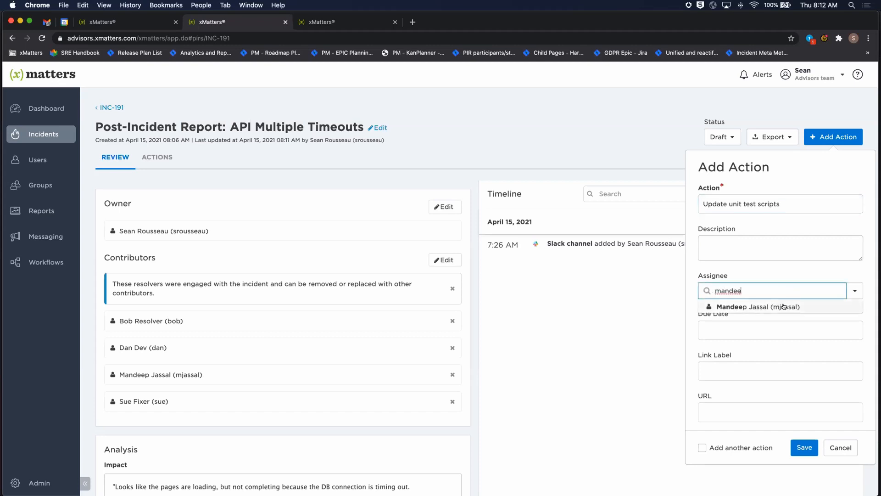
click(783, 305)
click(787, 330)
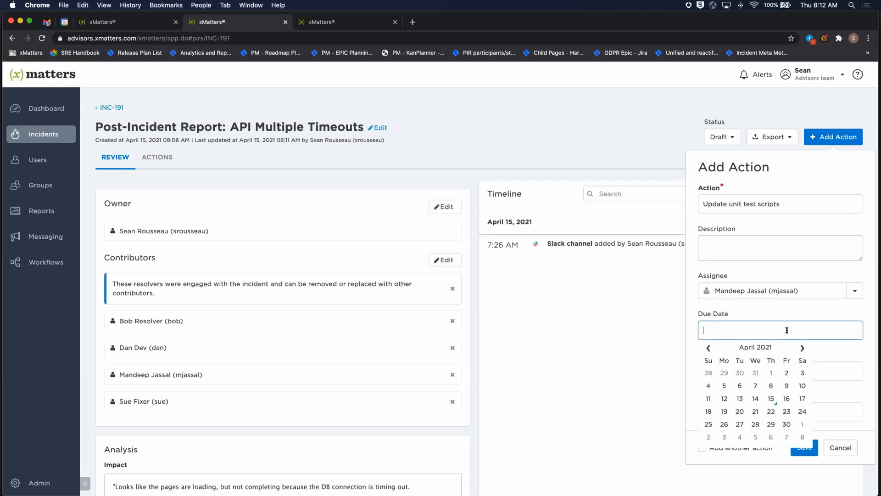
click(787, 398)
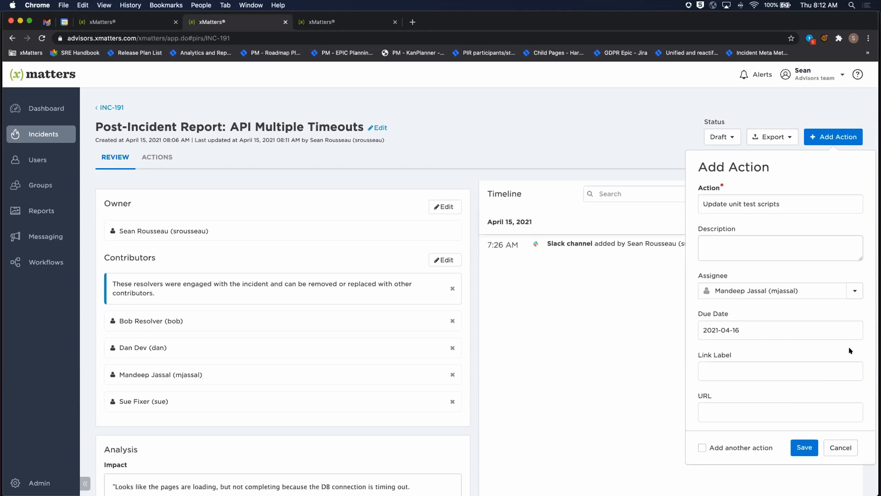
scroll(824, 364, down, 2)
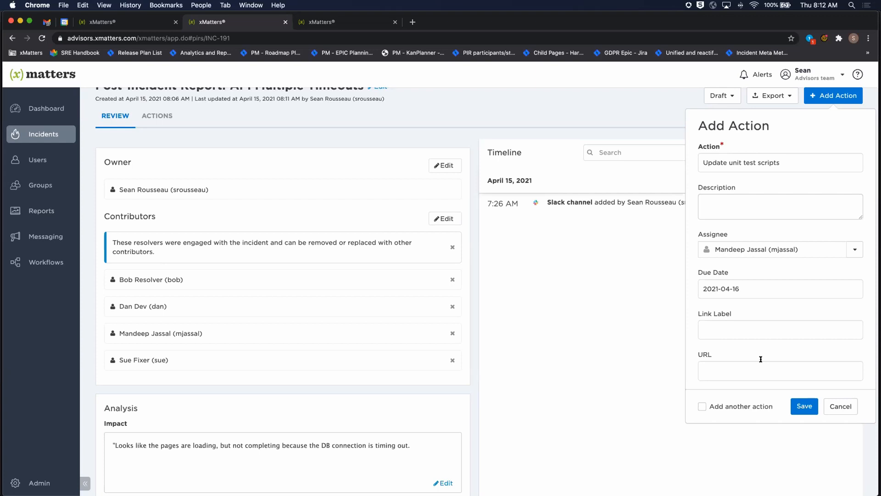
click(799, 405)
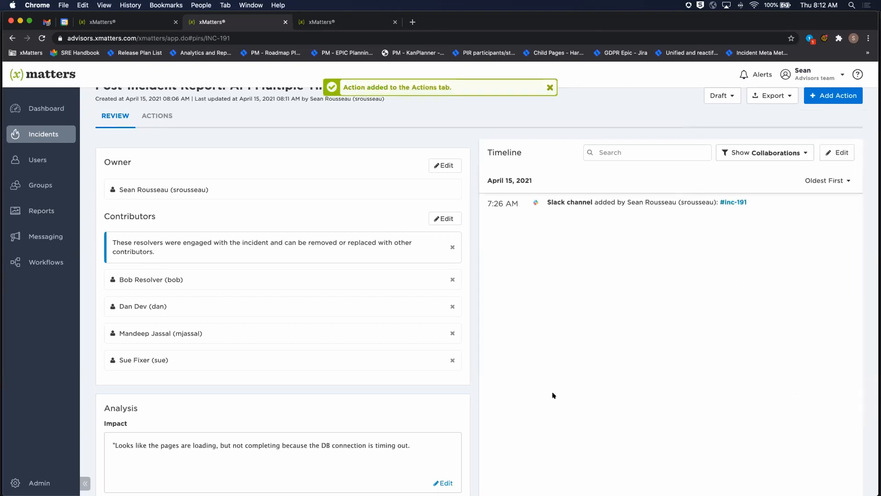
Check the new action in the report's list of actions, and return to the report review
click(158, 116)
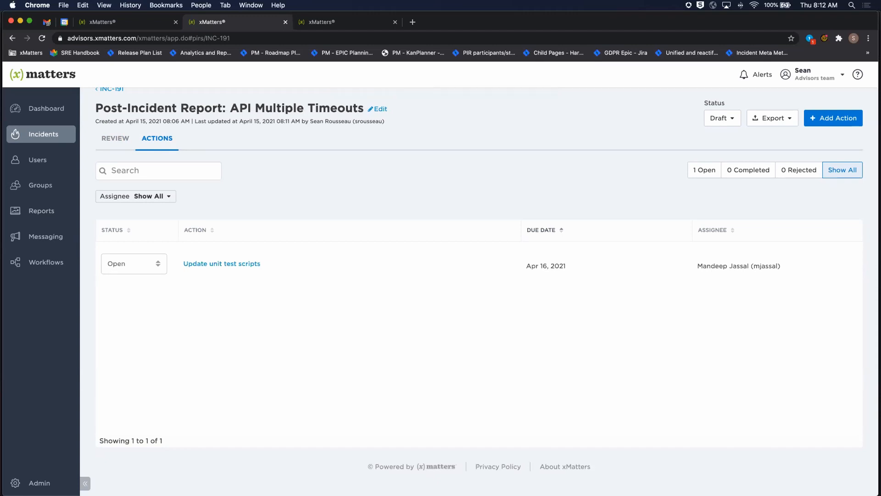
click(111, 138)
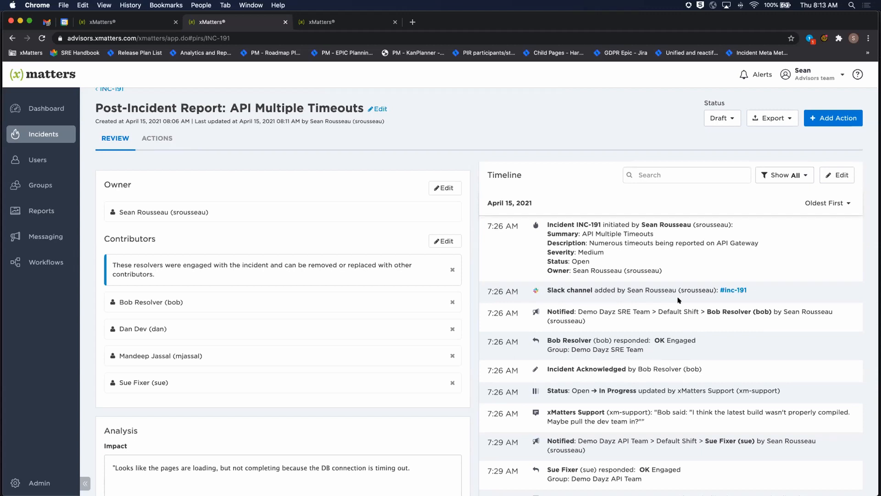
Examine the post-incident timeline editor and its new entry form, and close both without adding an entry
click(838, 174)
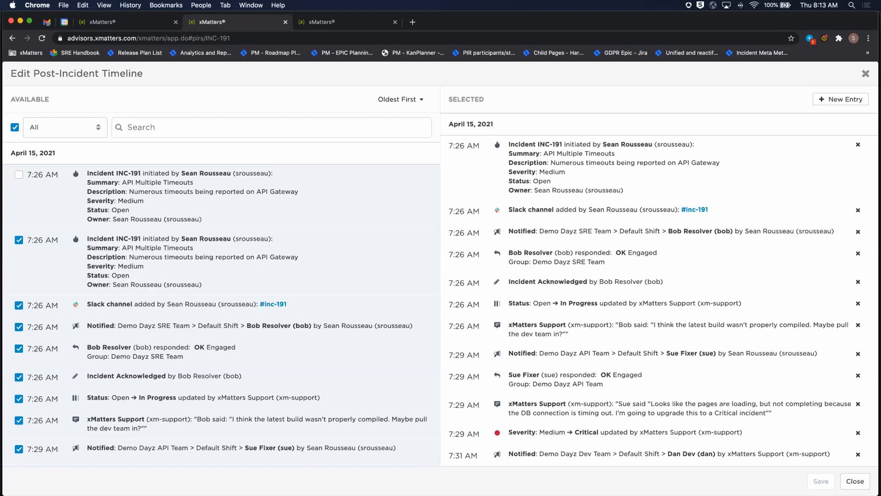
click(851, 98)
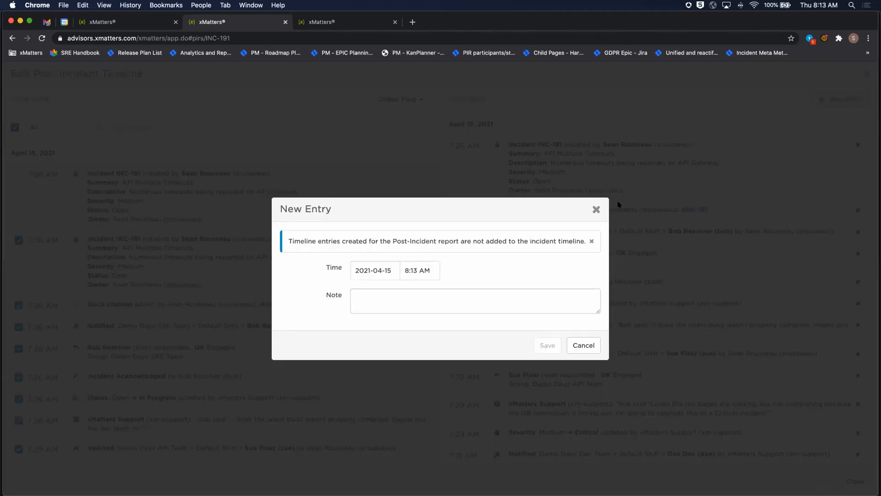
click(596, 204)
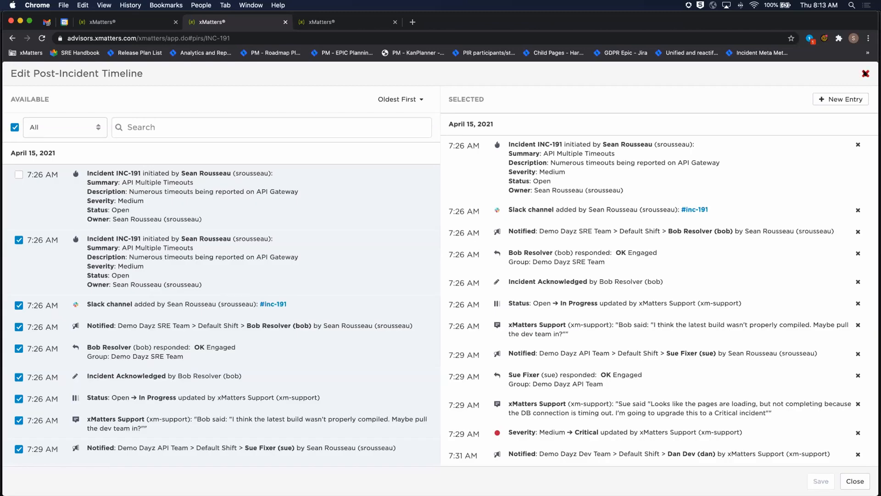
click(865, 73)
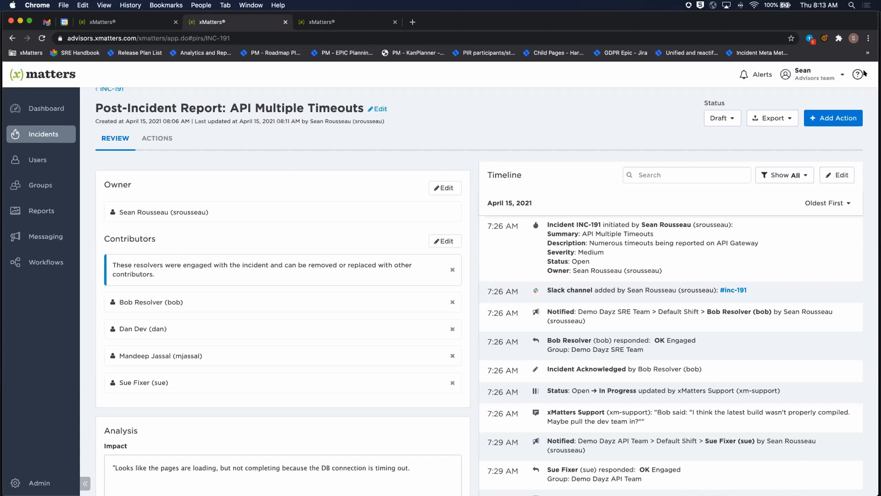
Advance the post-incident report's status to Ready for Review and on to Reviewed, confirming each change
click(720, 118)
click(728, 156)
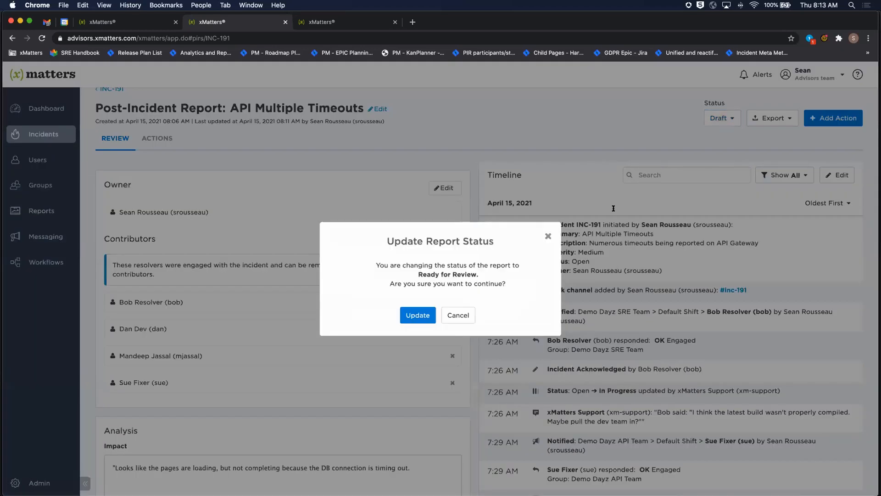
click(414, 314)
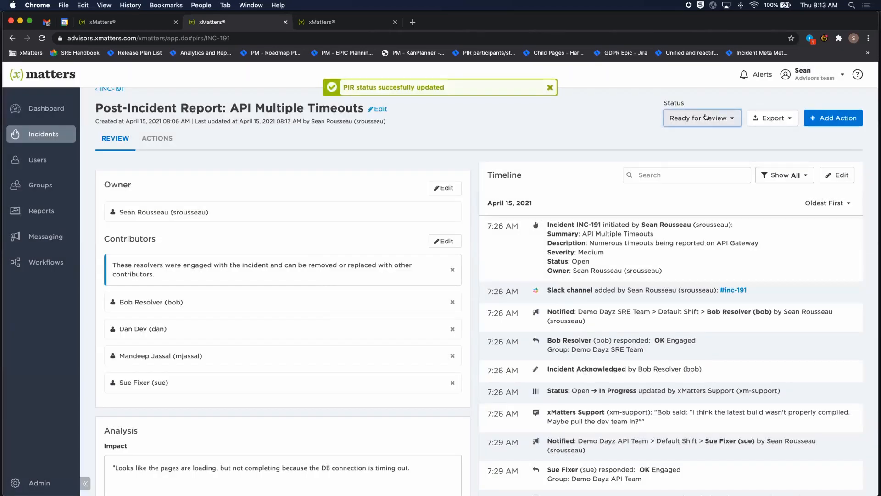
click(702, 118)
click(706, 175)
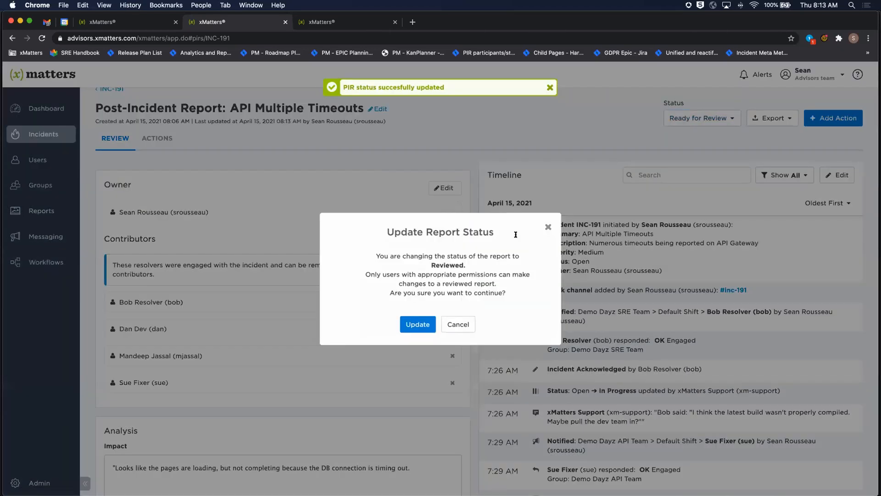
click(427, 325)
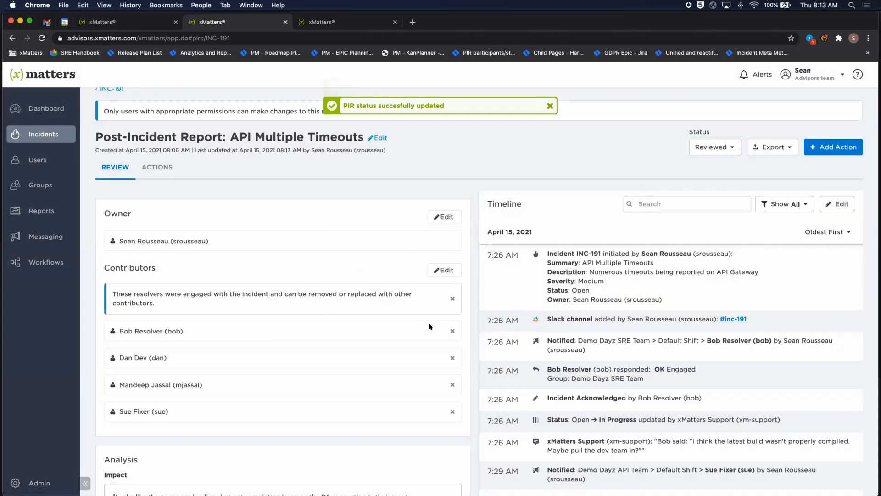
Set the post-incident report's status to Closed, accepting that it still has open actions
click(710, 147)
click(718, 224)
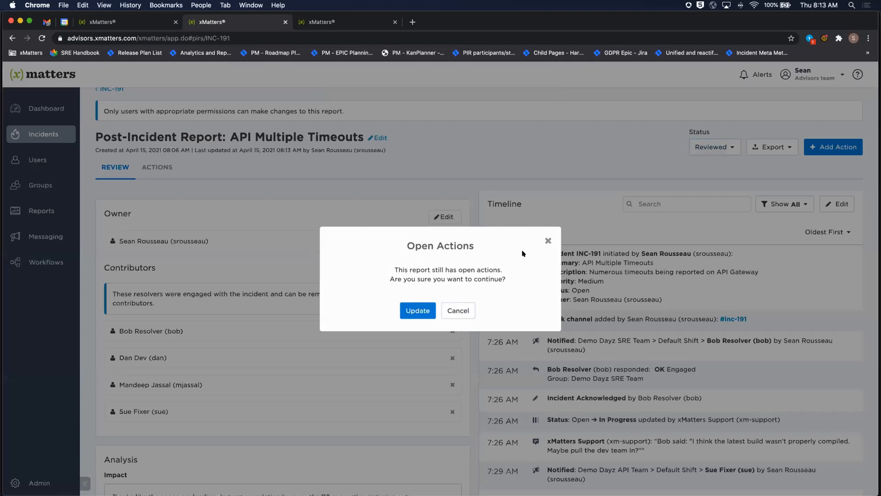
click(415, 312)
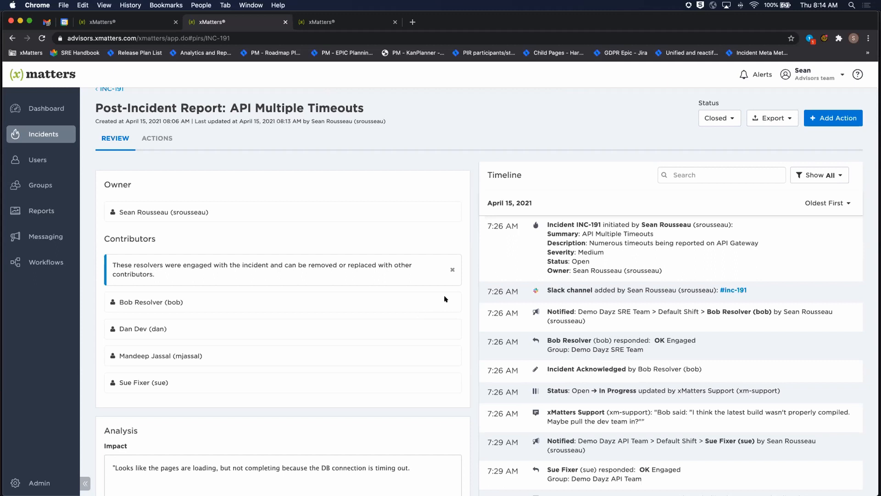
Open the export options for the closed post-incident report
click(771, 118)
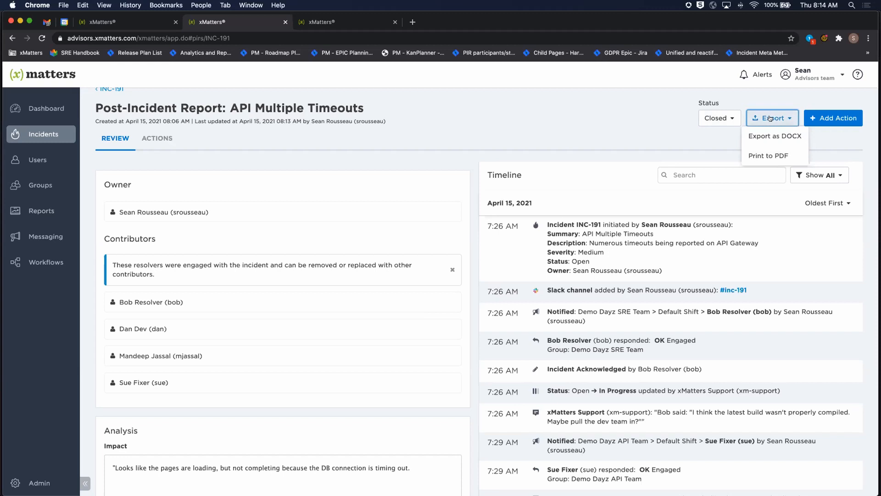